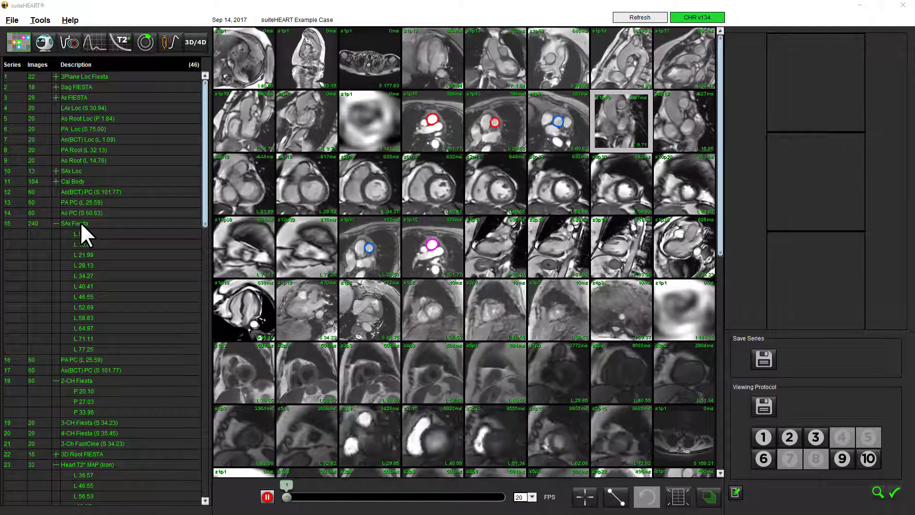
Open the SAx Fiesta short-axis series in function analysis and run automatic segmentation of both ventricles.
{"action": "left_click", "coordinate": [85, 234]}
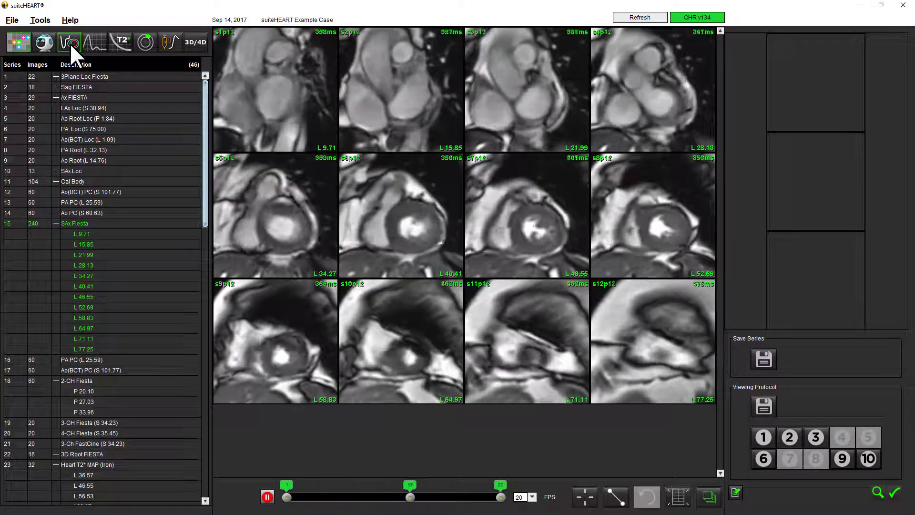
{"action": "left_click", "coordinate": [69, 43]}
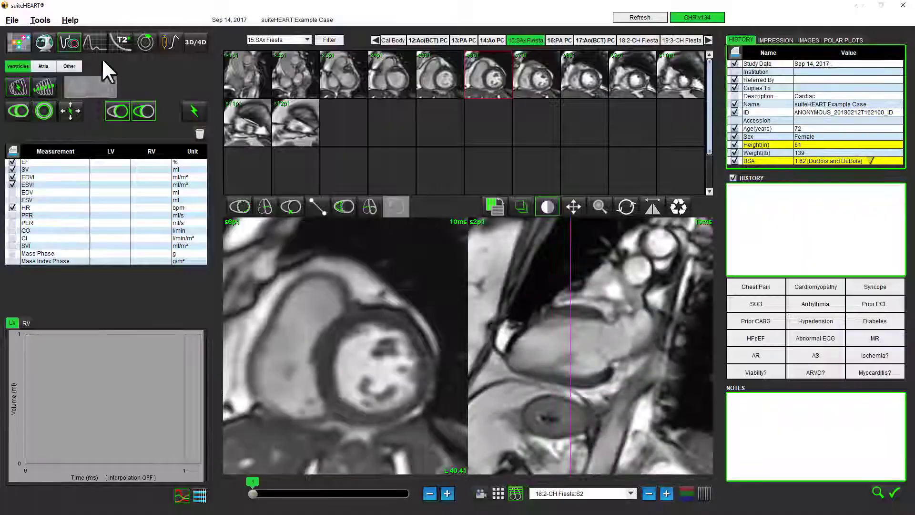
{"action": "left_click", "coordinate": [194, 117]}
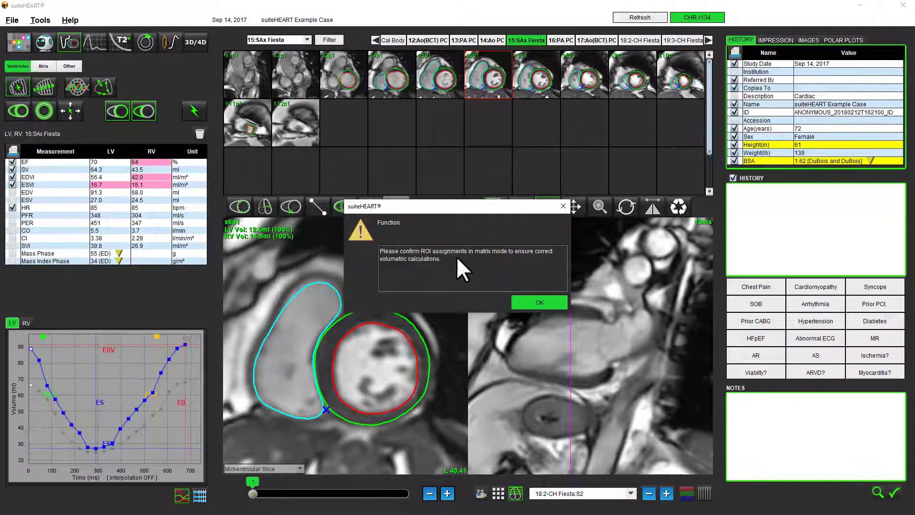
{"action": "left_click", "coordinate": [533, 302]}
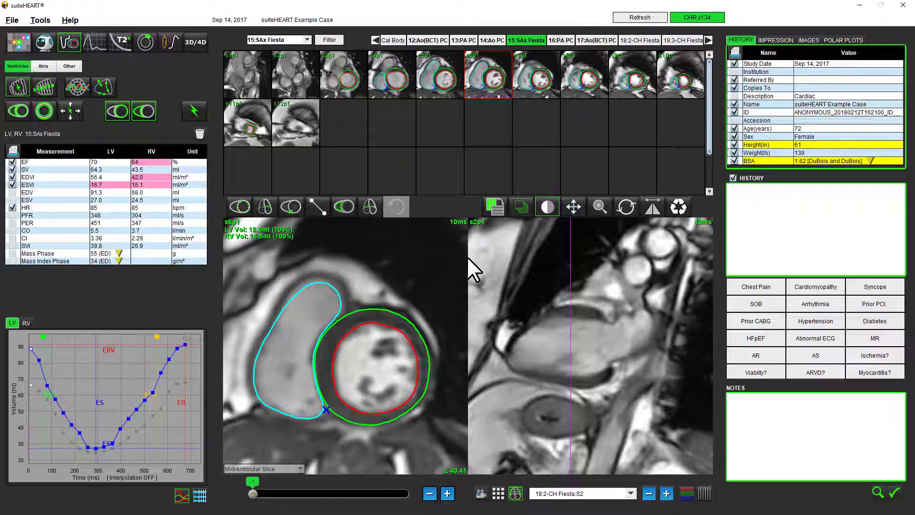
Review the ventricular contours on all short-axis slices in matrix mode with the cine playing.
{"action": "double_click", "coordinate": [390, 272]}
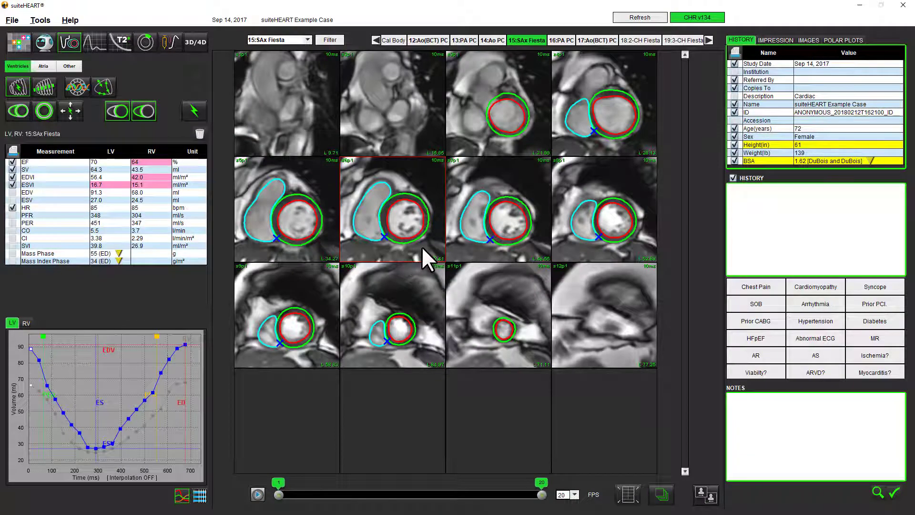
{"action": "left_click", "coordinate": [258, 494]}
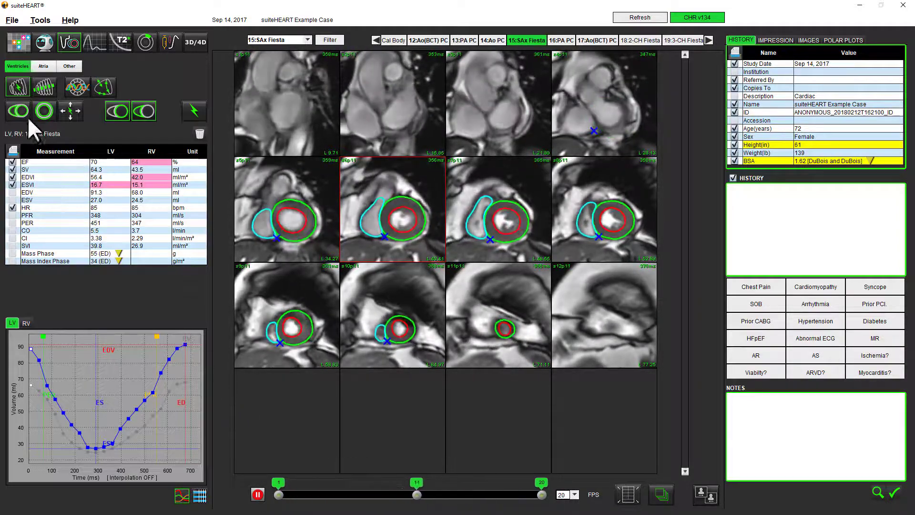
Try the detailed endocardial contours that outline the papillary muscles, and switch back to the smooth contours.
{"action": "mouse_move", "coordinate": [18, 109]}
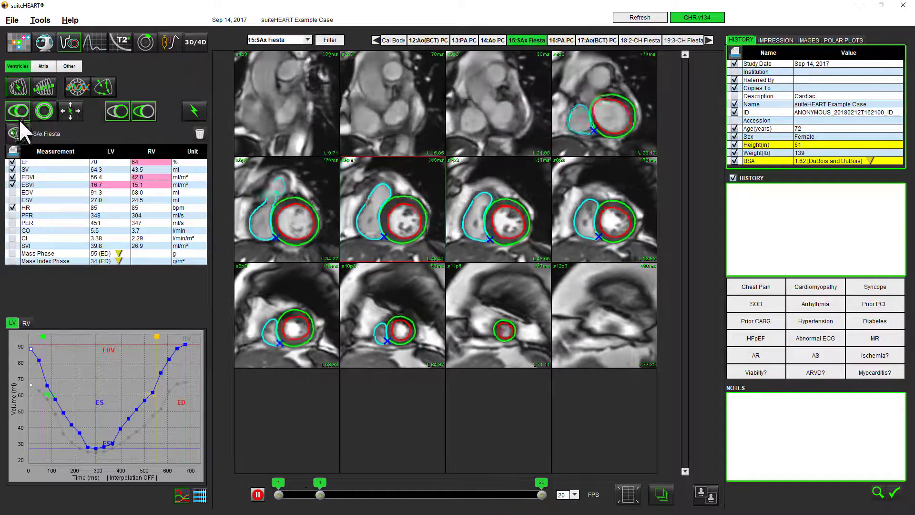
{"action": "left_click", "coordinate": [20, 128]}
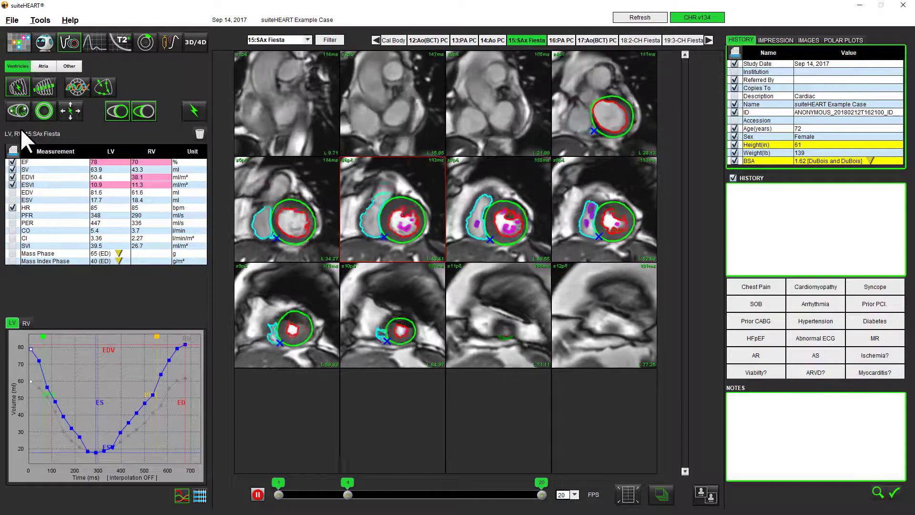
{"action": "left_click", "coordinate": [20, 130]}
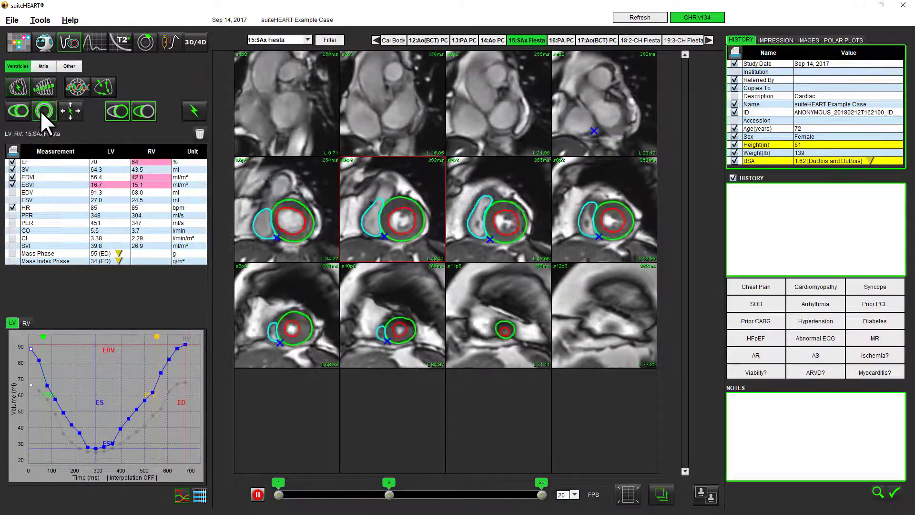
Hide the left-ventricular epicardial contours and limit the displayed contours to the end-diastolic and end-systolic phases.
{"action": "mouse_move", "coordinate": [40, 110]}
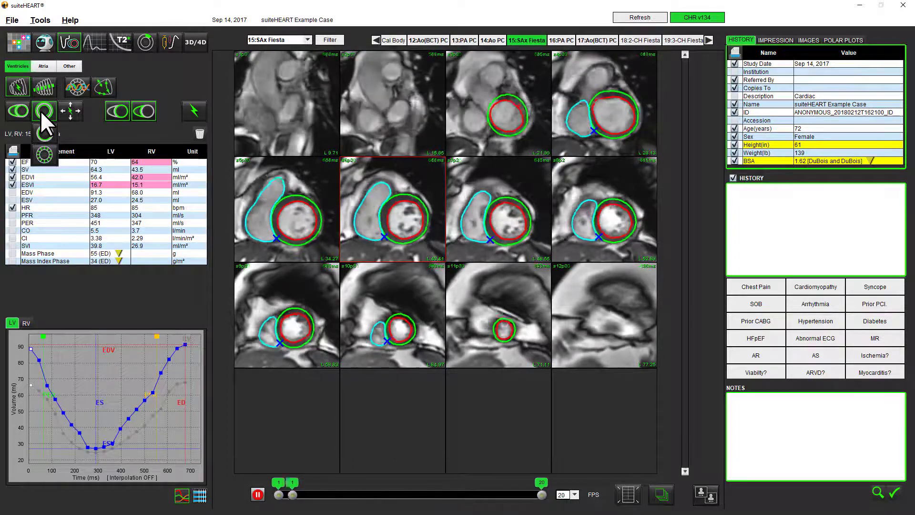
{"action": "left_click", "coordinate": [41, 128]}
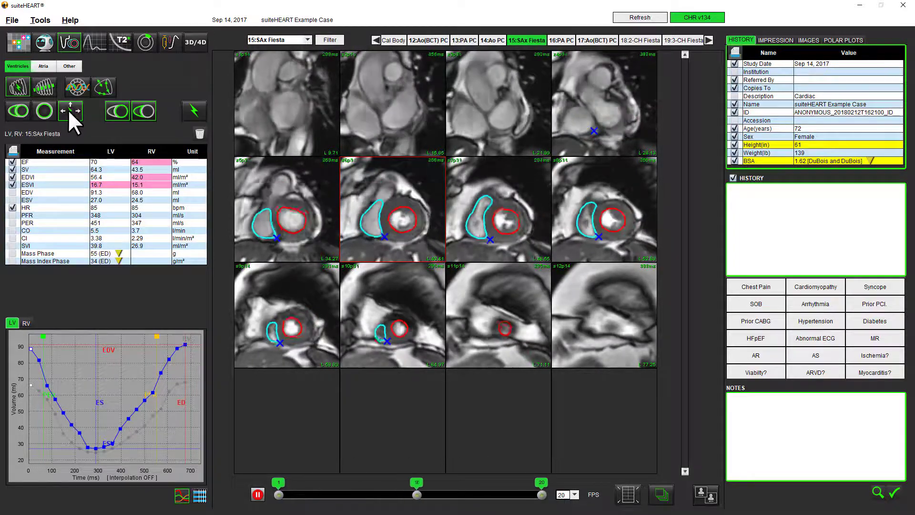
{"action": "left_click", "coordinate": [68, 111]}
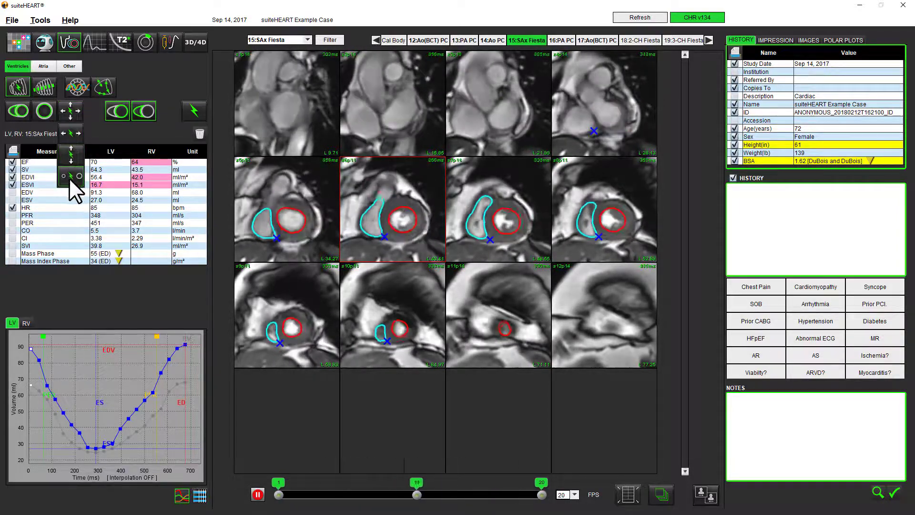
{"action": "left_click", "coordinate": [69, 179]}
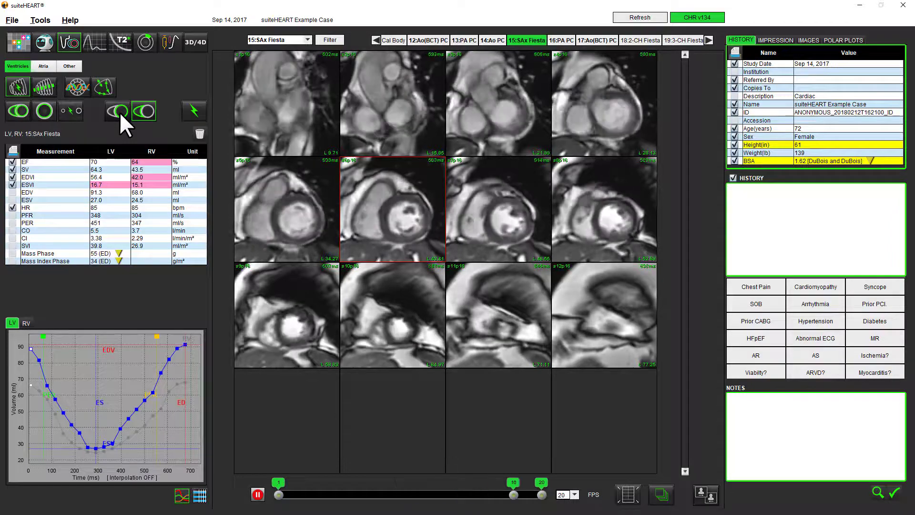
{"action": "left_click", "coordinate": [120, 111]}
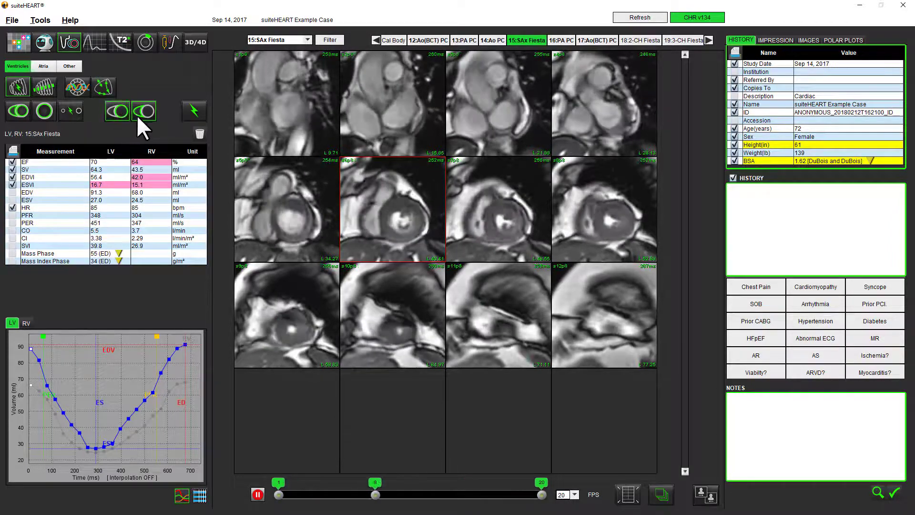
{"action": "left_click", "coordinate": [138, 115]}
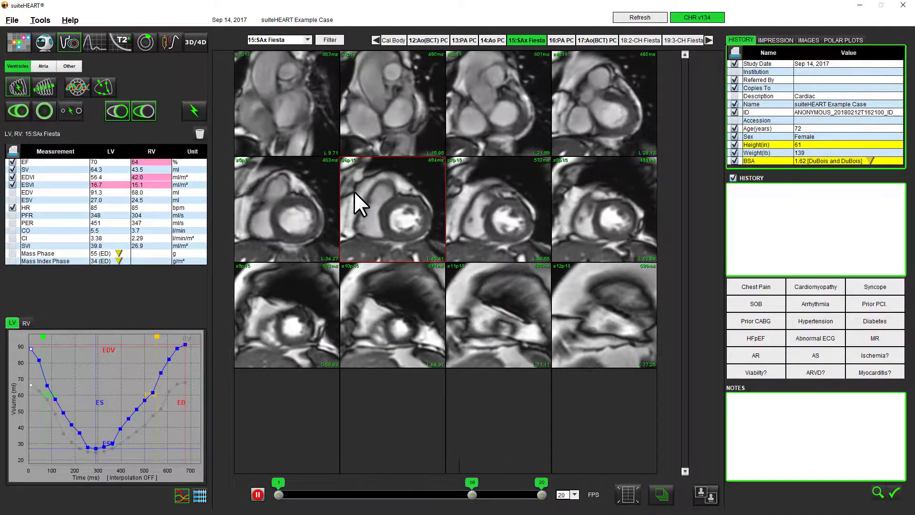
At end systole on the midventricular slice, extend the right-ventricular endocardial contour upward to an area of about 997 mm².
{"action": "double_click", "coordinate": [354, 191]}
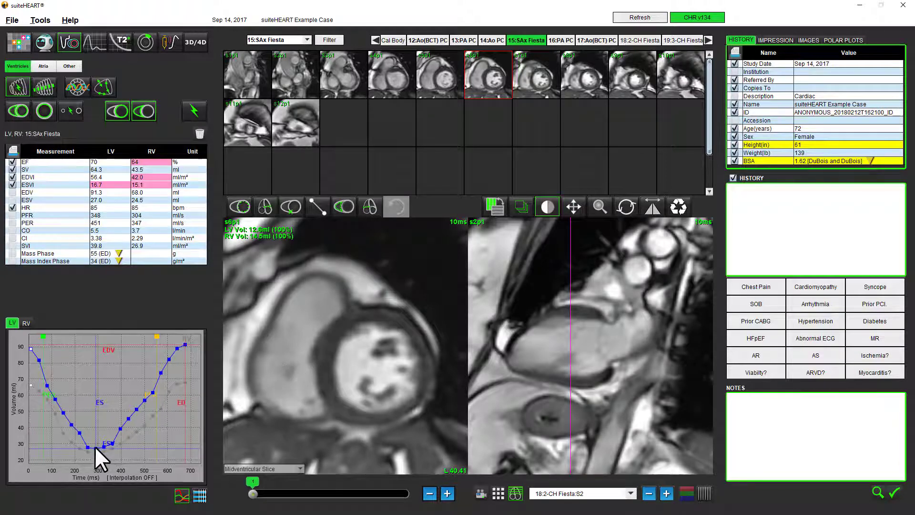
{"action": "mouse_move", "coordinate": [96, 448]}
{"action": "left_click", "coordinate": [95, 447]}
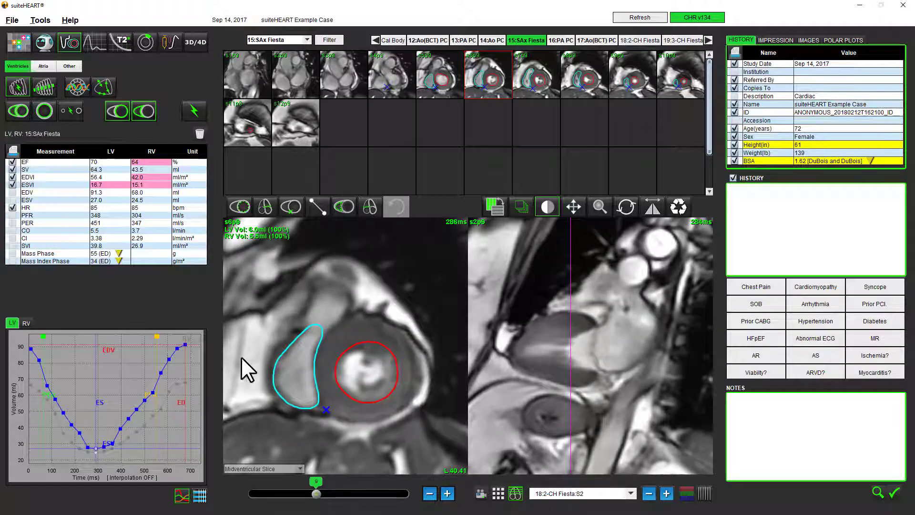
{"action": "left_click", "coordinate": [293, 357]}
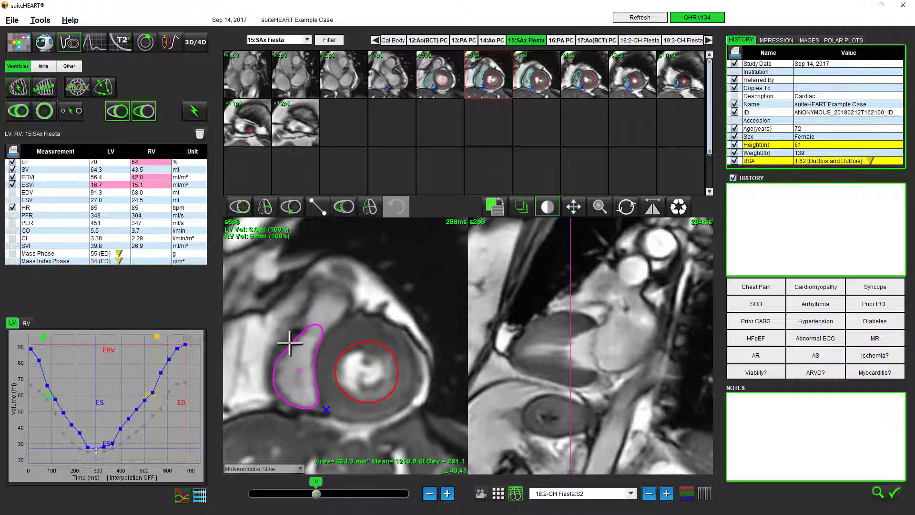
{"action": "mouse_move", "coordinate": [301, 330]}
{"action": "left_mouse_down"}
{"action": "mouse_move", "coordinate": [330, 287]}
{"action": "mouse_move", "coordinate": [348, 302]}
{"action": "mouse_move", "coordinate": [326, 322]}
{"action": "left_mouse_up"}
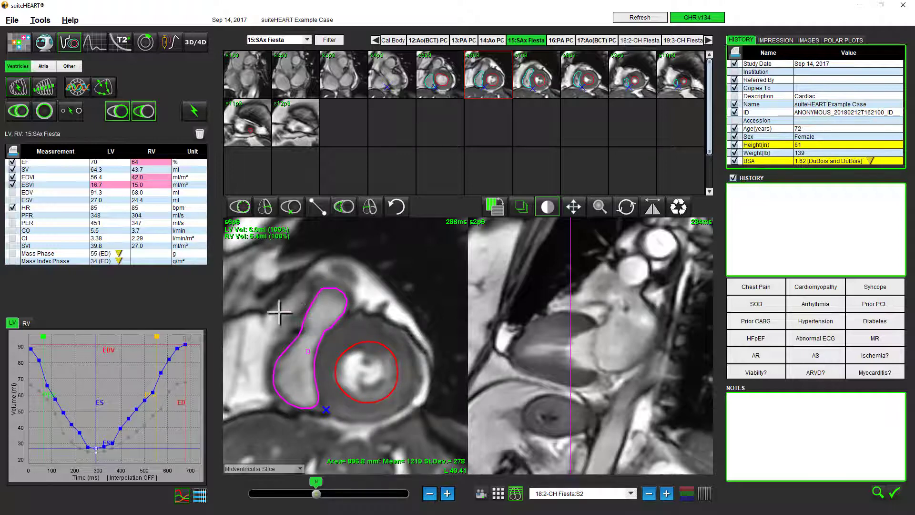
{"action": "left_click", "coordinate": [236, 308]}
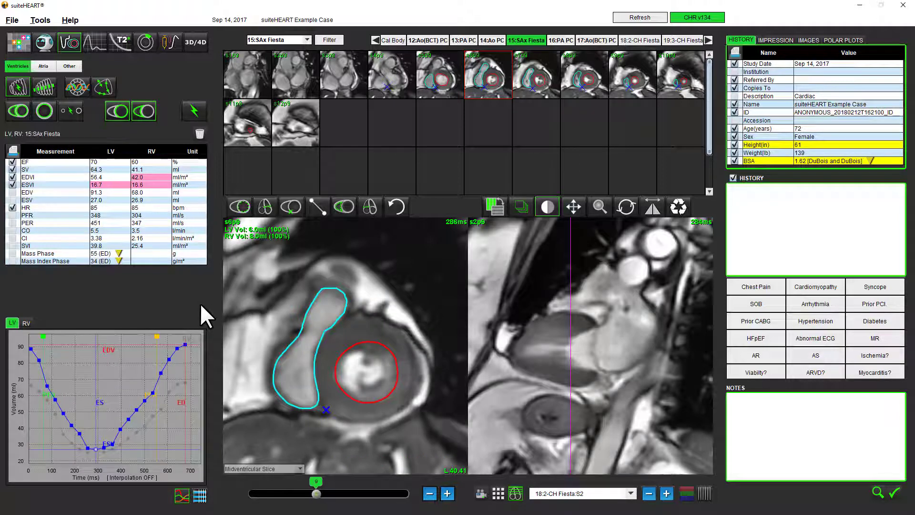
Refine the upper part of the right-ventricular endocardial contour on the midventricular slice with the nudge tool.
{"action": "left_click", "coordinate": [307, 310]}
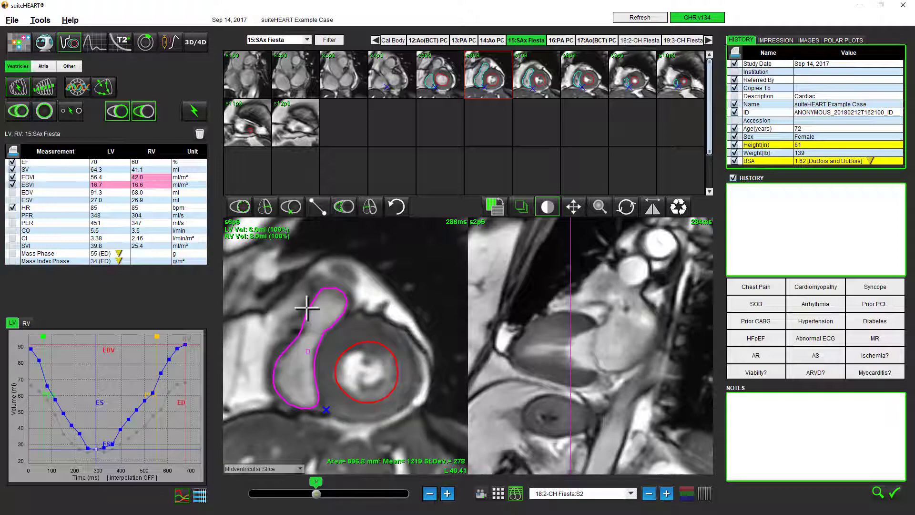
{"action": "right_click", "coordinate": [308, 309]}
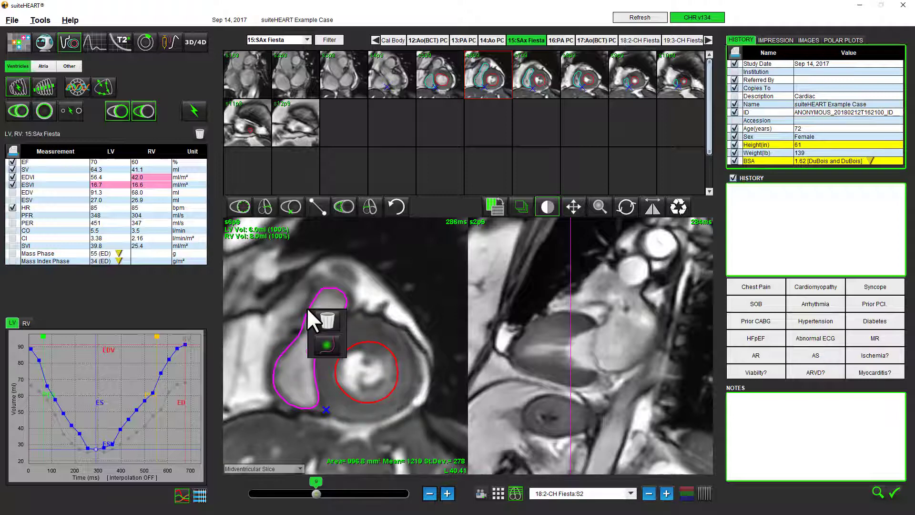
{"action": "left_click", "coordinate": [323, 344]}
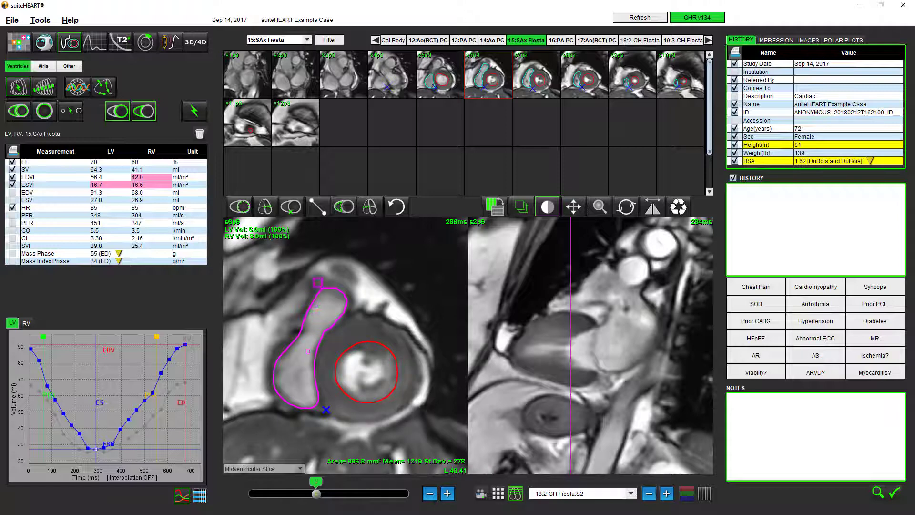
{"action": "mouse_move", "coordinate": [326, 274]}
{"action": "left_mouse_down"}
{"action": "mouse_move", "coordinate": [312, 280]}
{"action": "mouse_move", "coordinate": [293, 319]}
{"action": "left_mouse_up"}
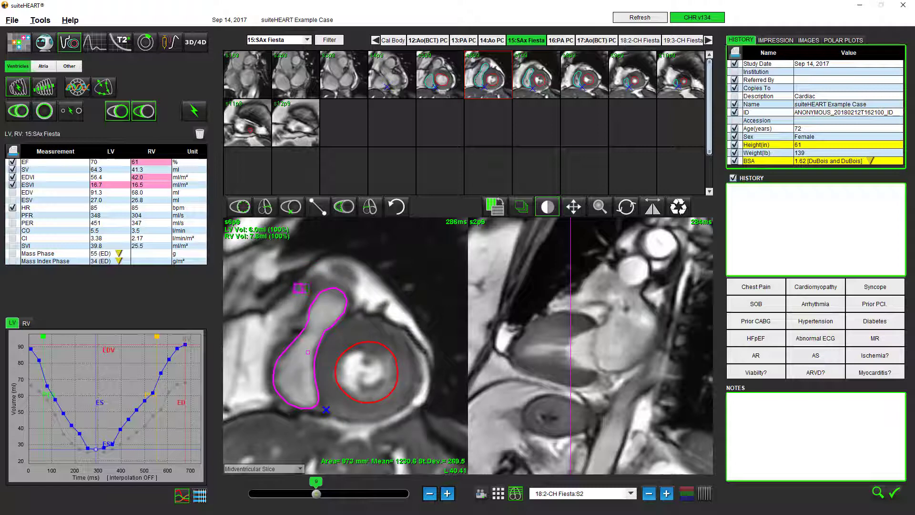
{"action": "right_click", "coordinate": [298, 289]}
{"action": "left_click", "coordinate": [308, 318]}
{"action": "left_click_drag", "start_coordinate": [322, 292], "coordinate": [305, 305]}
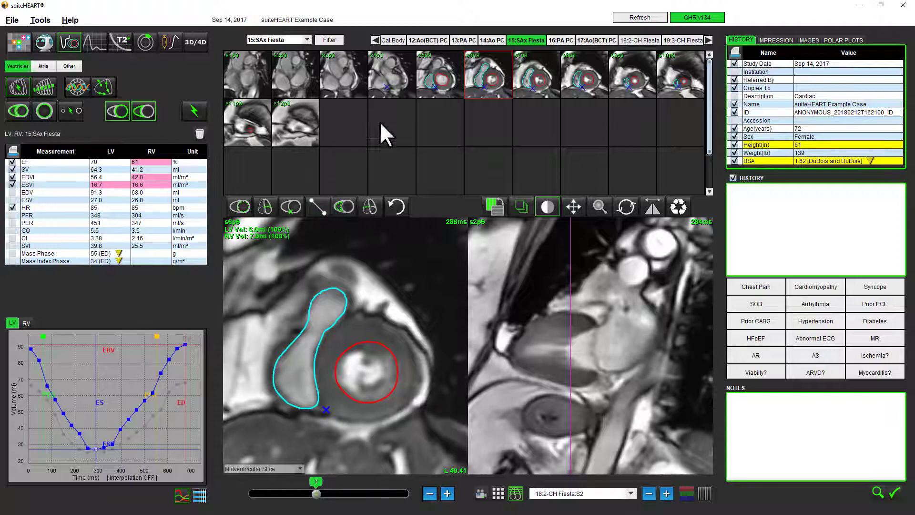
Draw a left-ventricular endocardial contour of about 718 mm² on the basal slice L 28.13 at end systole.
{"action": "left_click", "coordinate": [397, 87]}
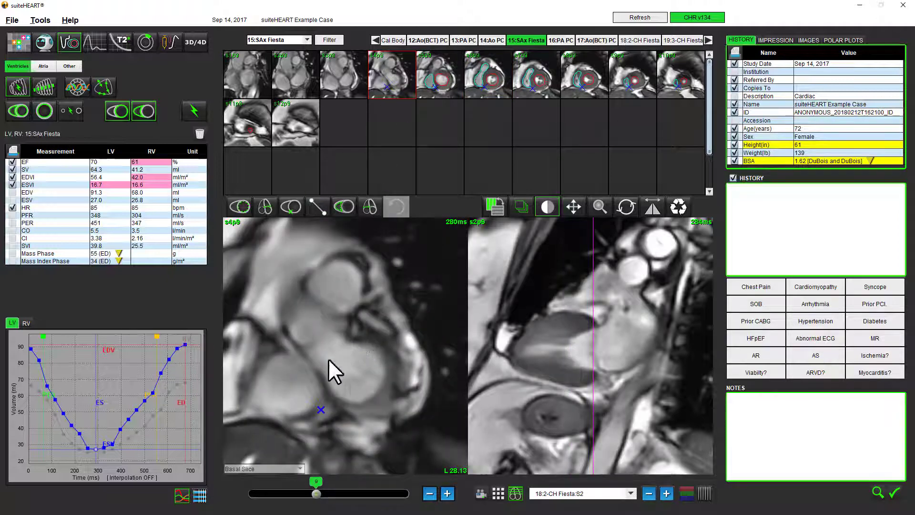
{"action": "left_click", "coordinate": [241, 208]}
{"action": "mouse_move", "coordinate": [370, 352]}
{"action": "left_mouse_down"}
{"action": "mouse_move", "coordinate": [364, 341]}
{"action": "mouse_move", "coordinate": [342, 345]}
{"action": "mouse_move", "coordinate": [324, 379]}
{"action": "mouse_move", "coordinate": [334, 394]}
{"action": "mouse_move", "coordinate": [370, 397]}
{"action": "mouse_move", "coordinate": [379, 357]}
{"action": "left_mouse_up"}
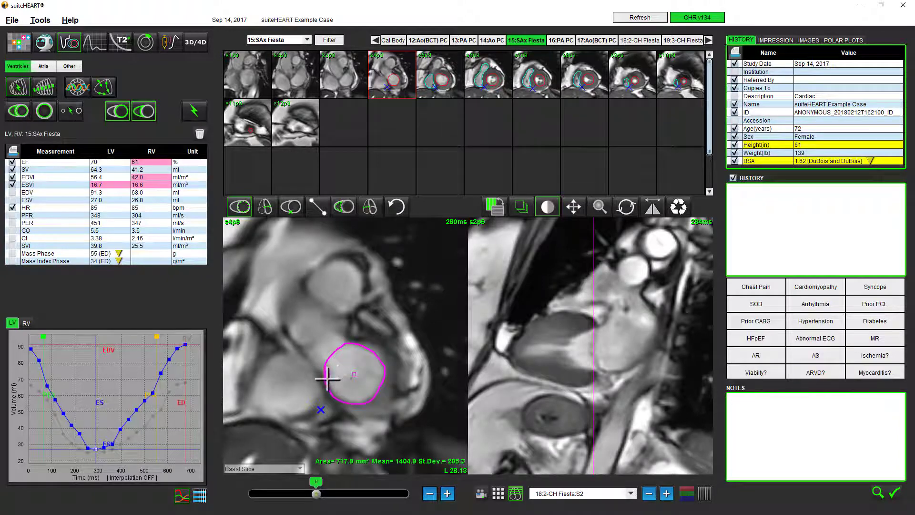
{"action": "left_click_drag", "start_coordinate": [327, 378], "coordinate": [357, 400]}
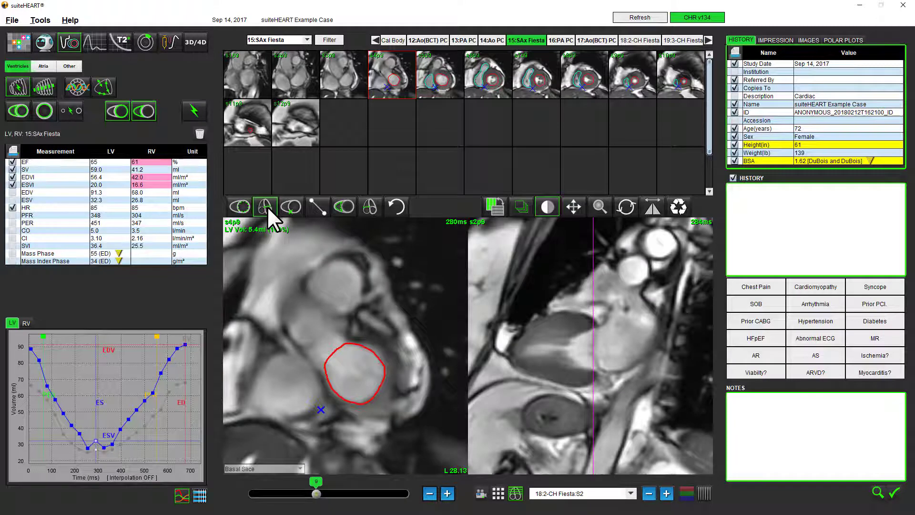
Place the mitral annulus line on the two-chamber view at end systole and adjust its position at phase 20.
{"action": "left_click", "coordinate": [596, 327]}
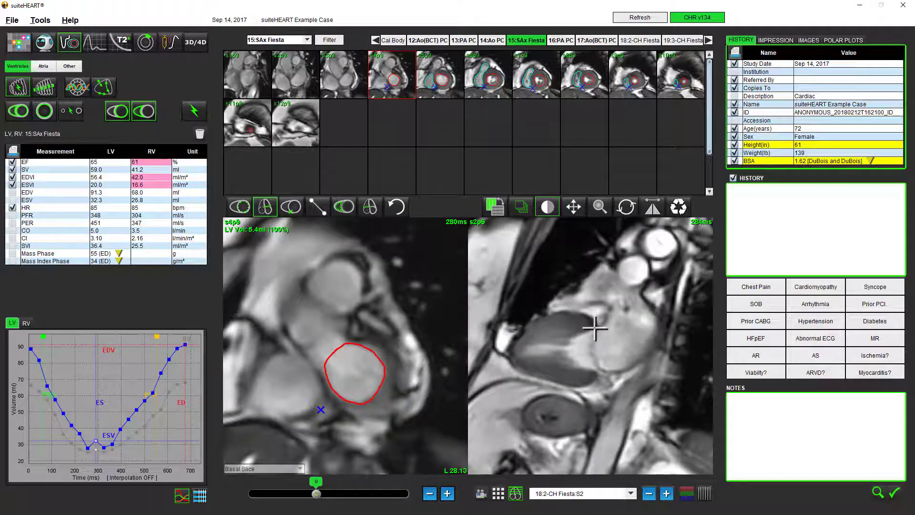
{"action": "left_click", "coordinate": [597, 370]}
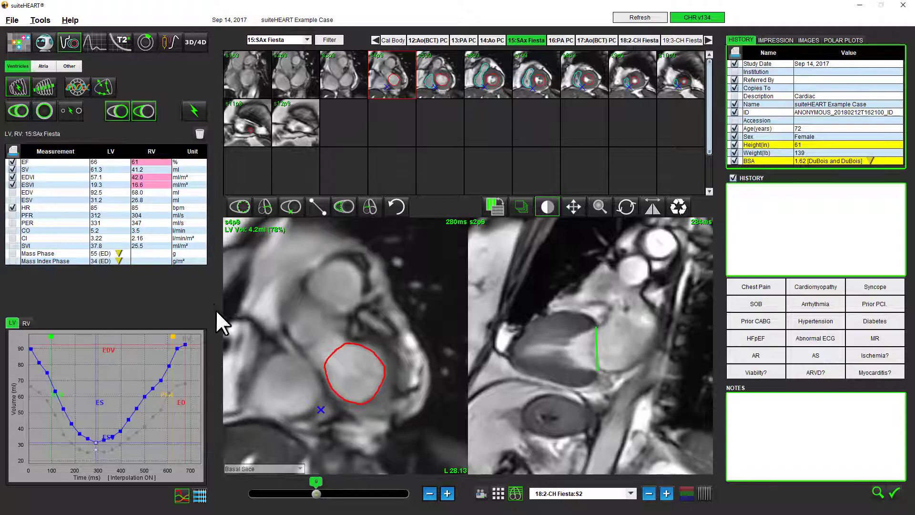
{"action": "left_click_drag", "start_coordinate": [316, 494], "coordinate": [435, 508]}
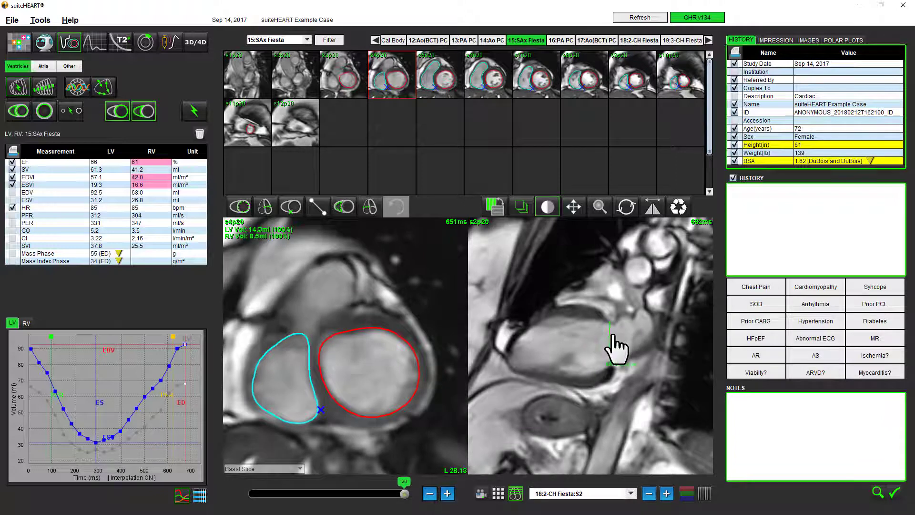
{"action": "left_click_drag", "start_coordinate": [611, 336], "coordinate": [608, 333]}
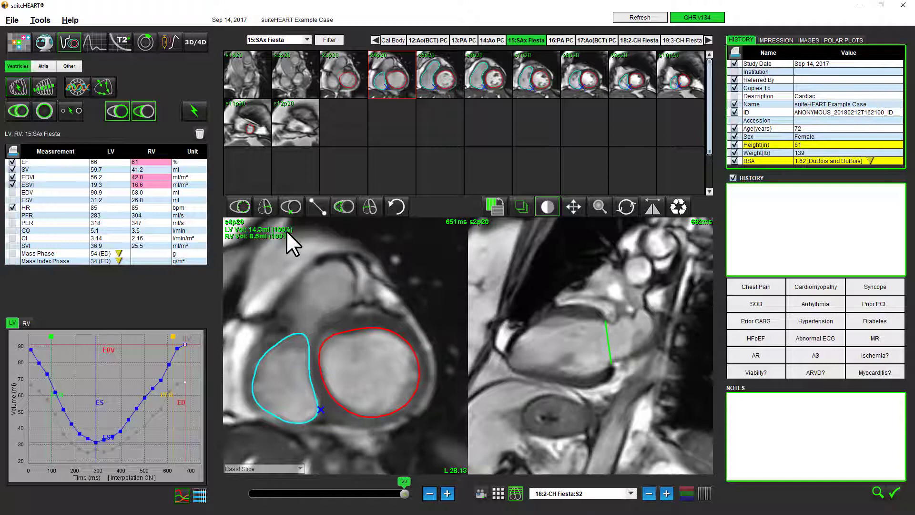
Cross-reference basal slice L 21.99 against the long-axis view and change that view to 20:4-CH Fiesta:S1.
{"action": "left_click", "coordinate": [331, 89]}
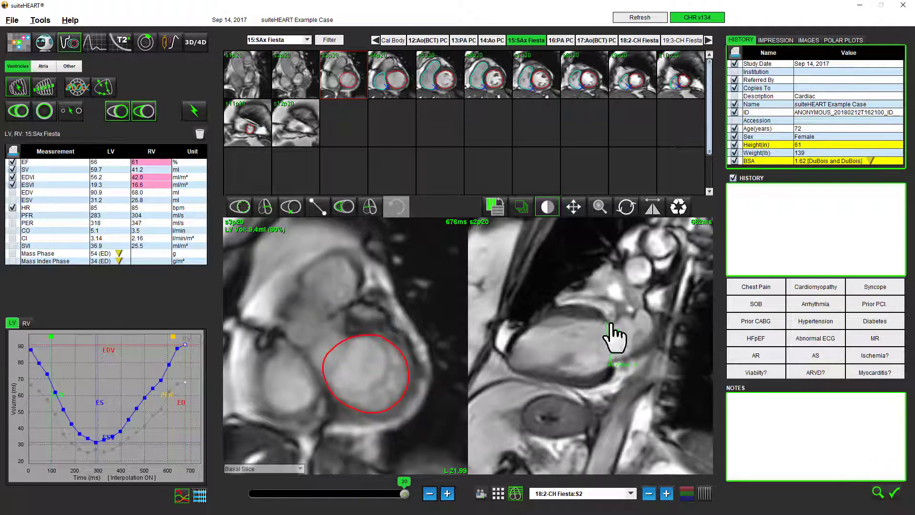
{"action": "left_click", "coordinate": [704, 495]}
{"action": "left_click", "coordinate": [631, 493]}
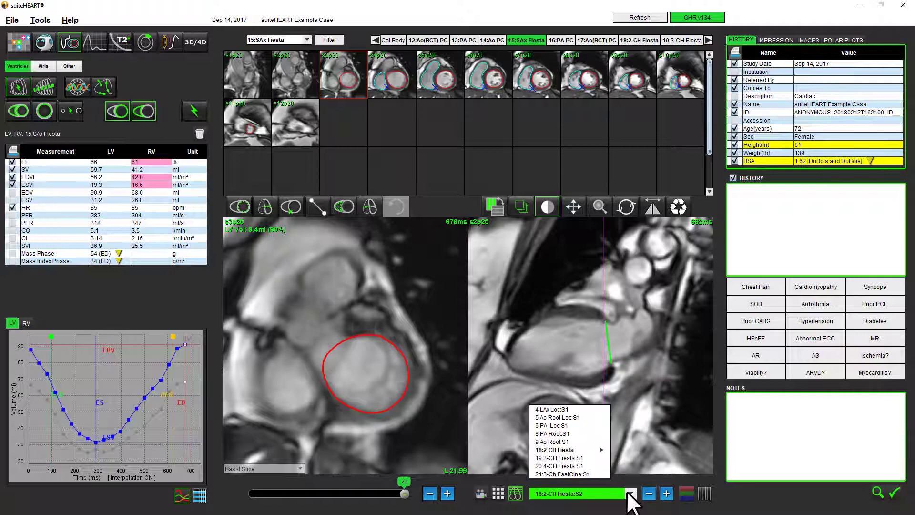
{"action": "left_click", "coordinate": [590, 466]}
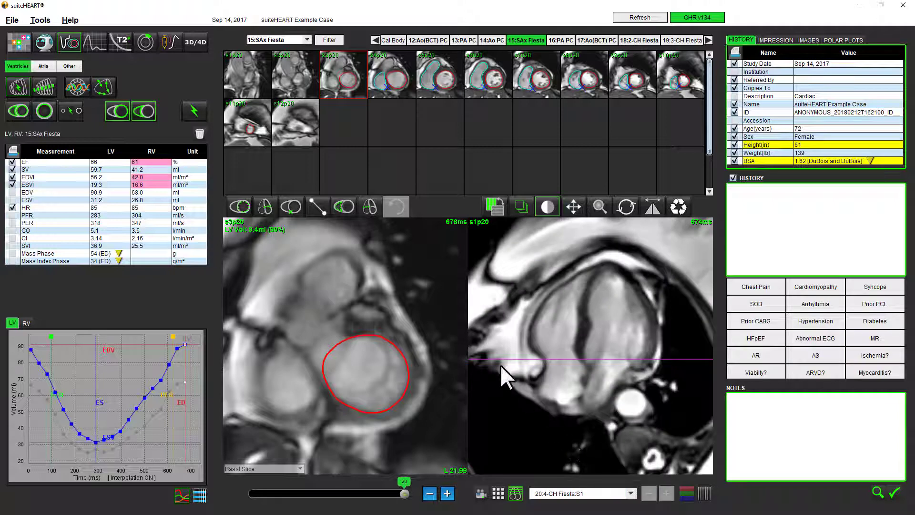
Place the mitral annulus line across the left-ventricular base on the four-chamber view at phase 20.
{"action": "left_click", "coordinate": [263, 207]}
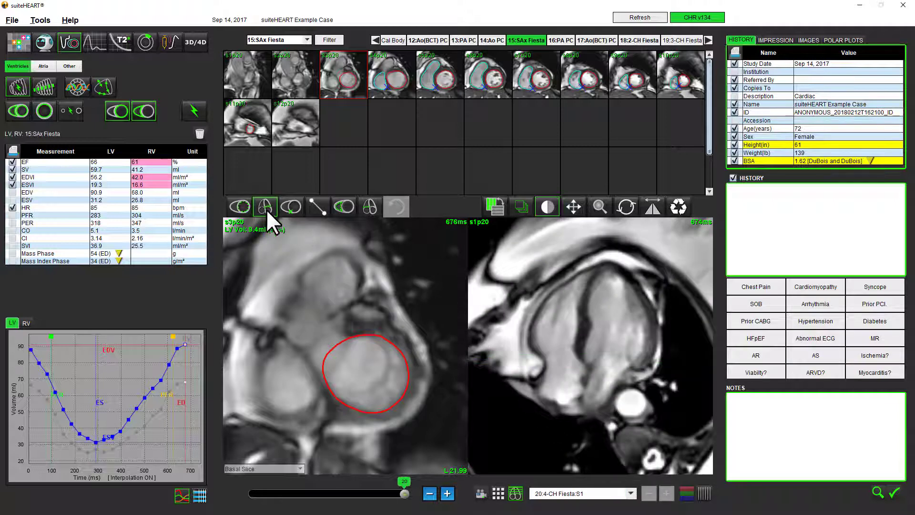
{"action": "left_click_drag", "start_coordinate": [588, 366], "coordinate": [632, 366]}
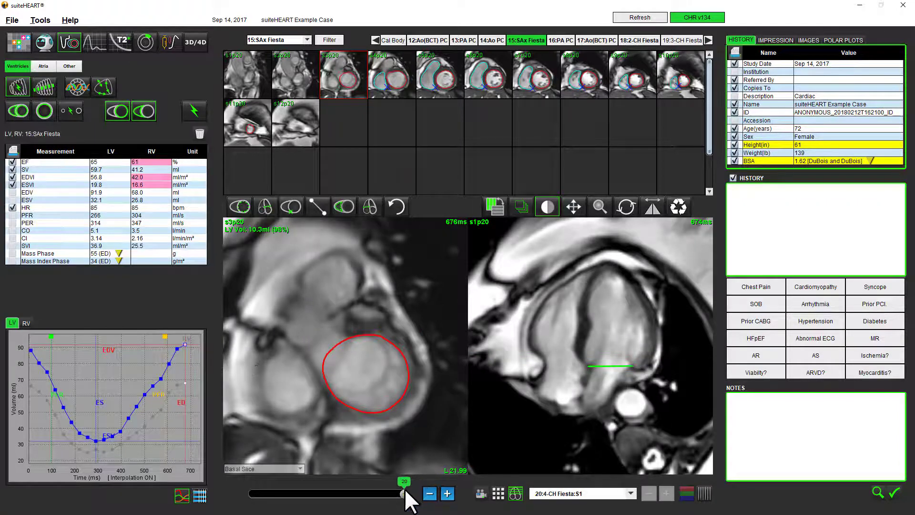
{"action": "left_click_drag", "start_coordinate": [404, 490], "coordinate": [431, 495]}
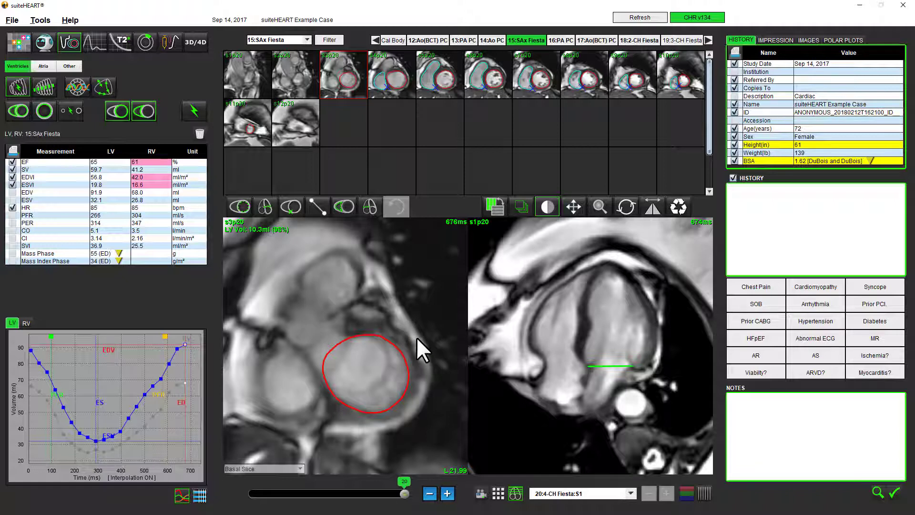
Place the tricuspid annulus line on the four-chamber view at phase 20 and correct its extent and position at phase 9.
{"action": "left_click", "coordinate": [364, 213]}
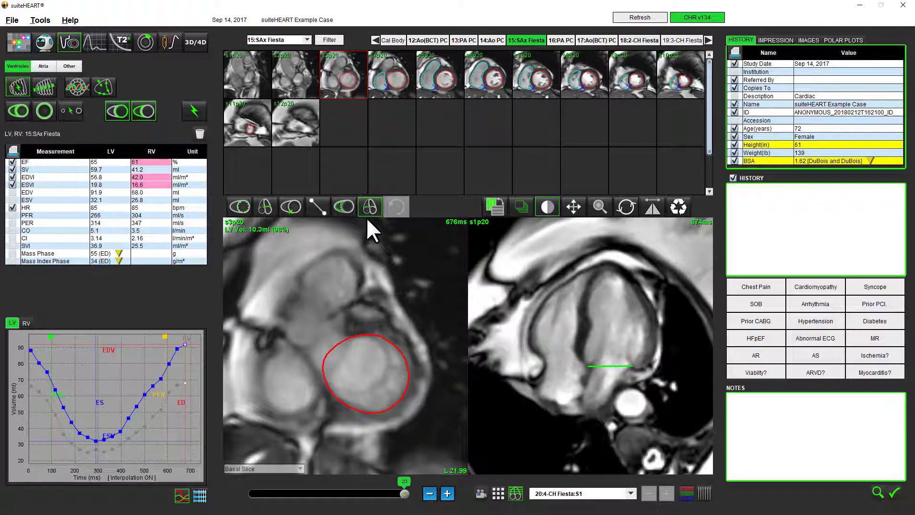
{"action": "left_click_drag", "start_coordinate": [544, 353], "coordinate": [575, 351]}
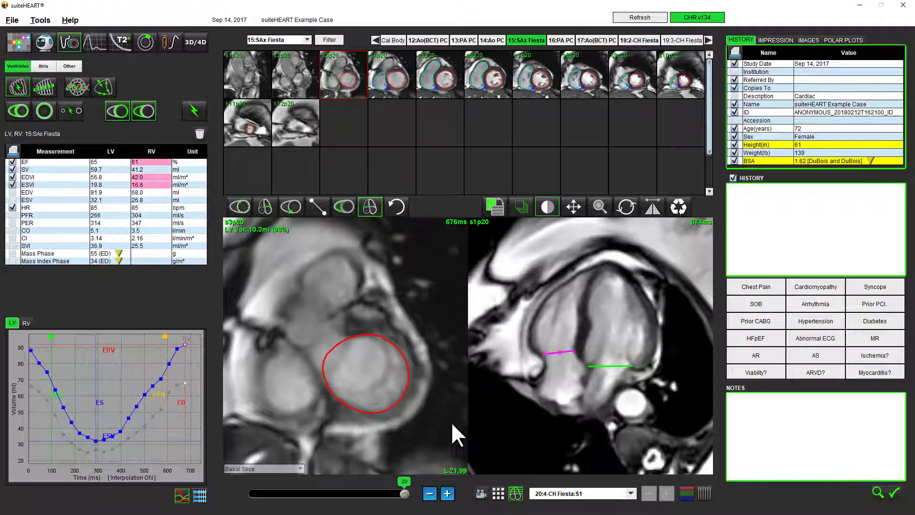
{"action": "left_click", "coordinate": [378, 494]}
{"action": "left_click_drag", "start_coordinate": [378, 495], "coordinate": [319, 494]}
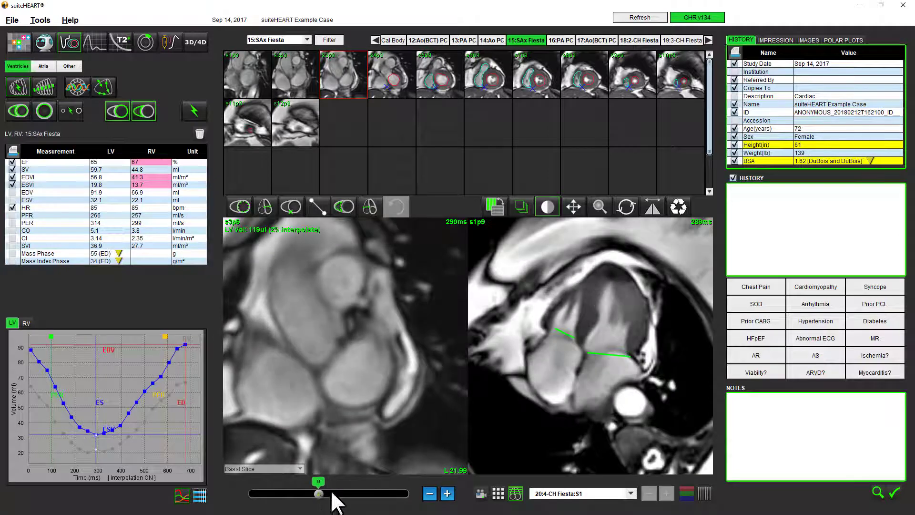
{"action": "left_click", "coordinate": [565, 333]}
{"action": "left_click_drag", "start_coordinate": [564, 332], "coordinate": [574, 340]}
{"action": "left_click", "coordinate": [556, 346]}
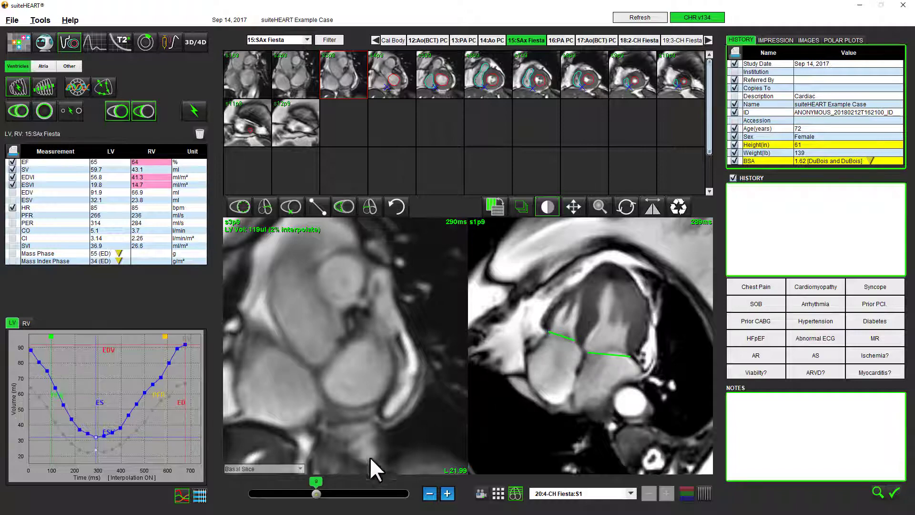
{"action": "mouse_move", "coordinate": [319, 492]}
{"action": "left_mouse_down"}
{"action": "mouse_move", "coordinate": [429, 508]}
{"action": "mouse_move", "coordinate": [264, 491]}
{"action": "mouse_move", "coordinate": [425, 508]}
{"action": "left_mouse_up"}
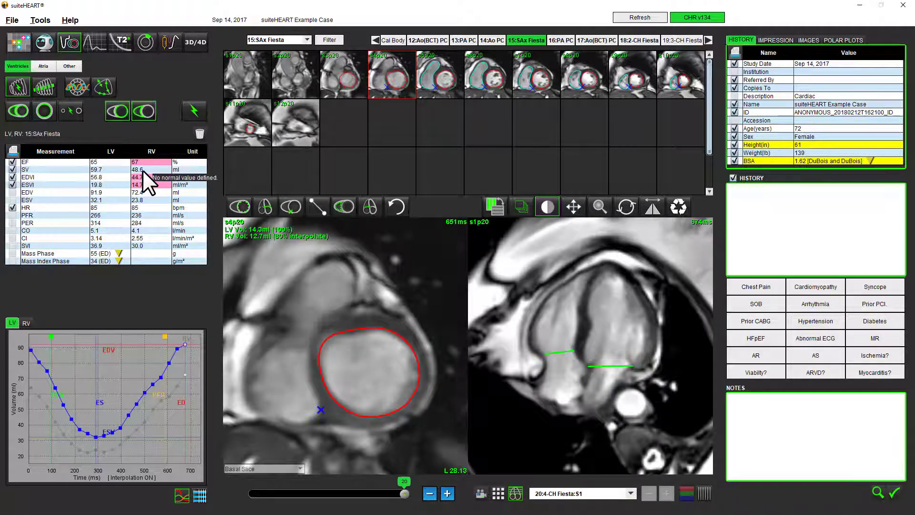
Set the automatic propagation mode to the four-way option covering both horizontal and vertical directions.
{"action": "mouse_move", "coordinate": [139, 160]}
{"action": "left_click", "coordinate": [96, 44]}
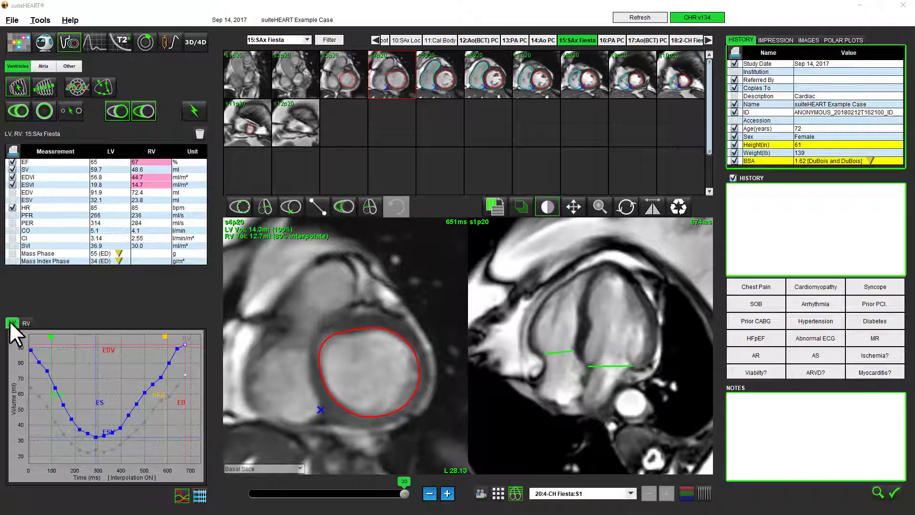
{"action": "left_click", "coordinate": [72, 112]}
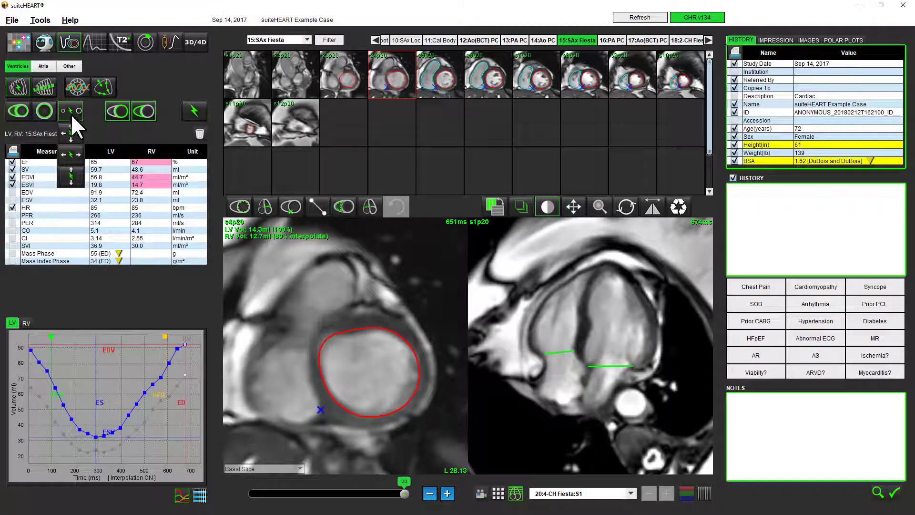
{"action": "left_click", "coordinate": [71, 133]}
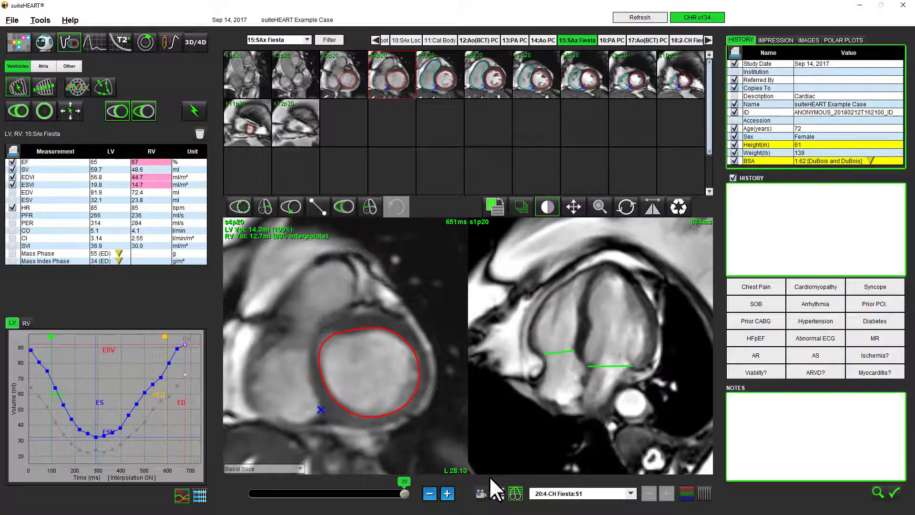
In the left-ventricular matrix view, assign phase 10 as end systole for slices 6 and 8, acknowledging the annulus removal notice.
{"action": "left_click", "coordinate": [497, 493]}
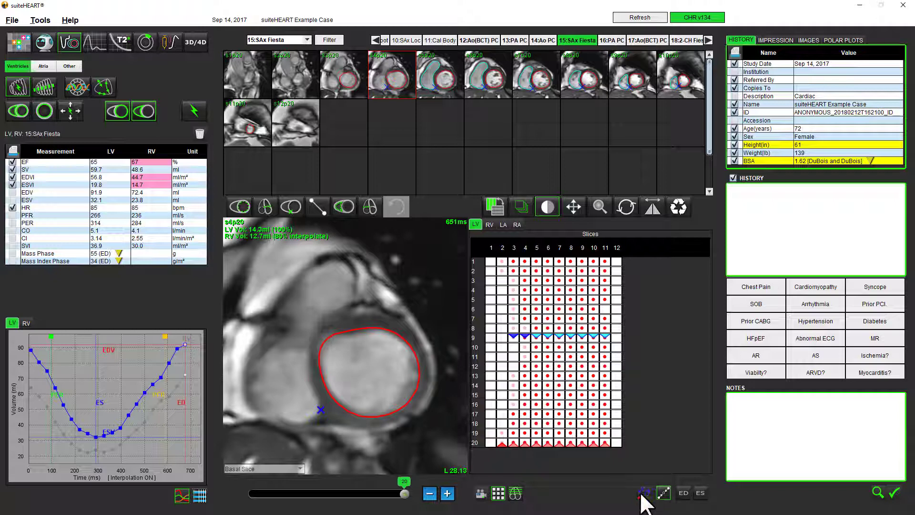
{"action": "left_click", "coordinate": [700, 493]}
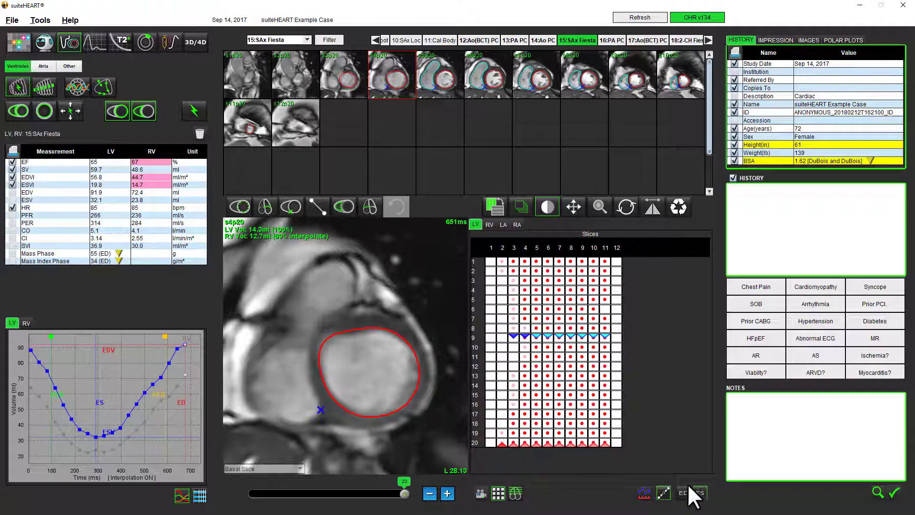
{"action": "left_click", "coordinate": [546, 346]}
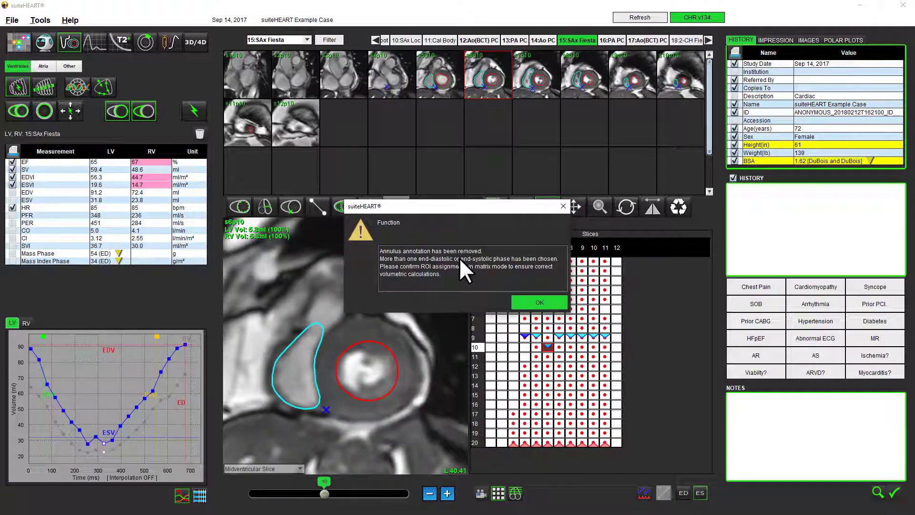
{"action": "left_click", "coordinate": [530, 301]}
{"action": "left_click", "coordinate": [700, 493]}
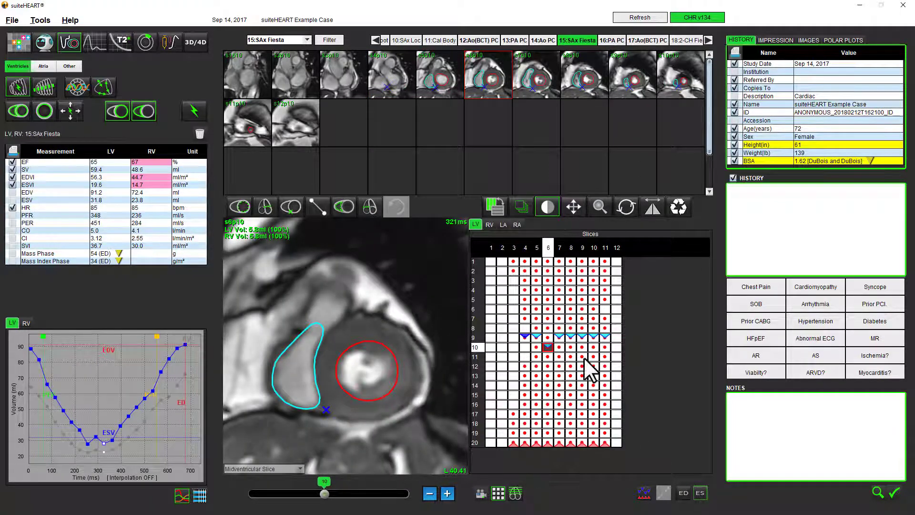
{"action": "left_click", "coordinate": [570, 347]}
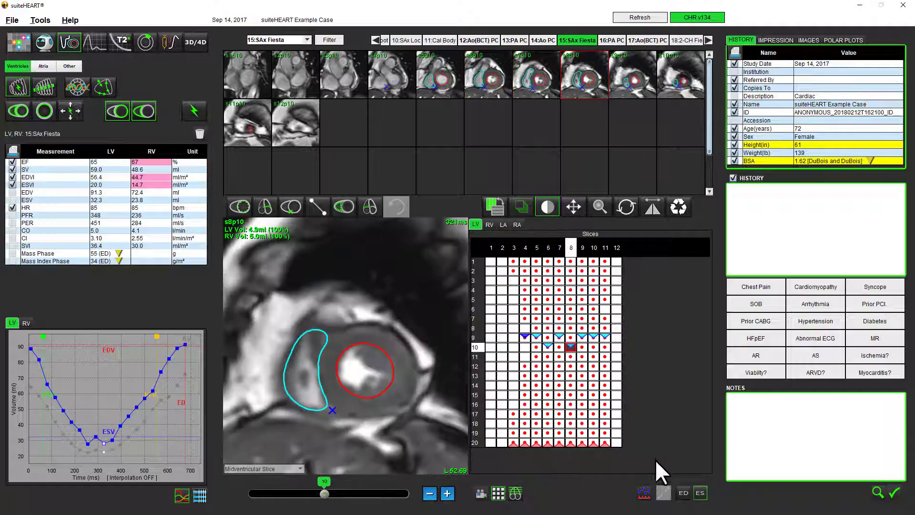
Assign phase 19 as end diastole for slices 5 and 9 in the left-ventricular matrix.
{"action": "left_click", "coordinate": [684, 493]}
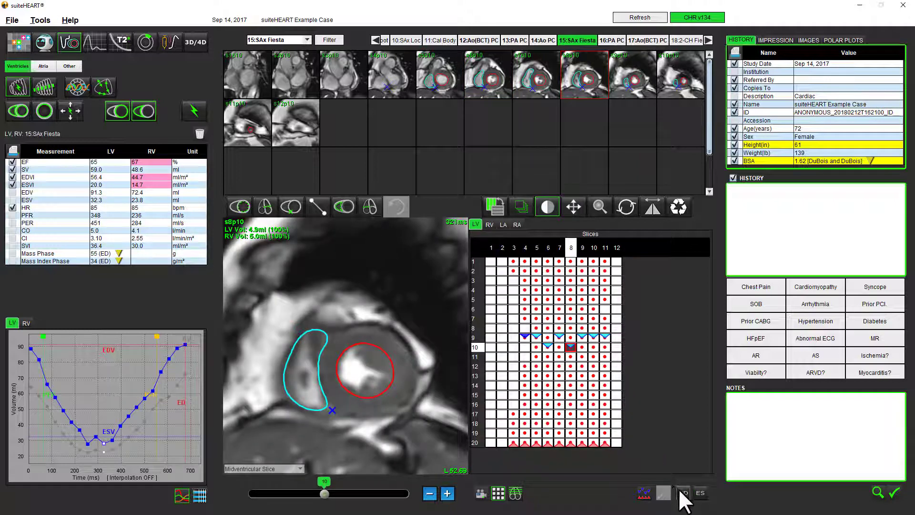
{"action": "left_click", "coordinate": [535, 433]}
{"action": "left_click", "coordinate": [682, 493]}
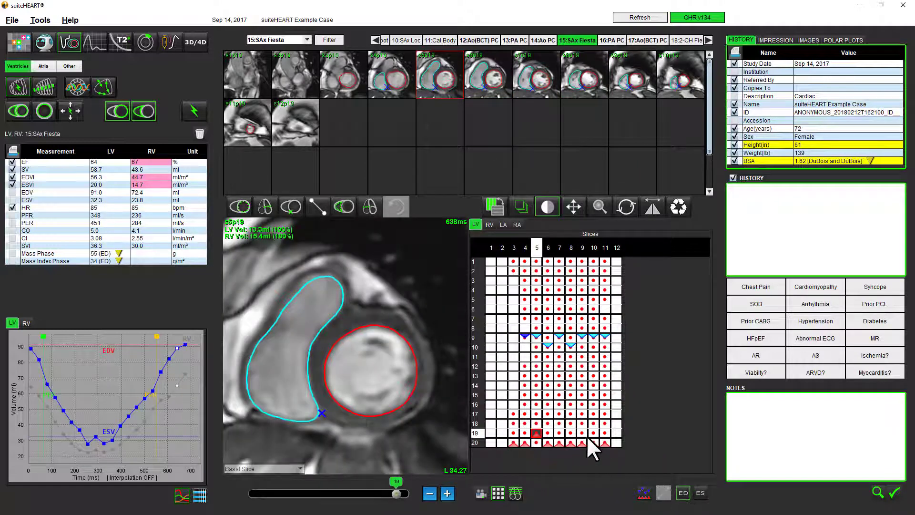
{"action": "left_click", "coordinate": [582, 432]}
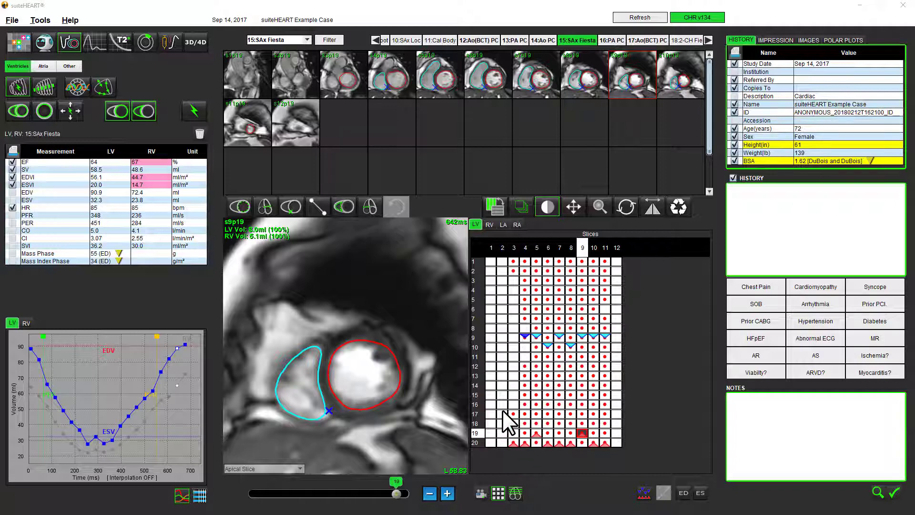
Bring up the list of available help resources.
{"action": "left_click", "coordinate": [69, 20]}
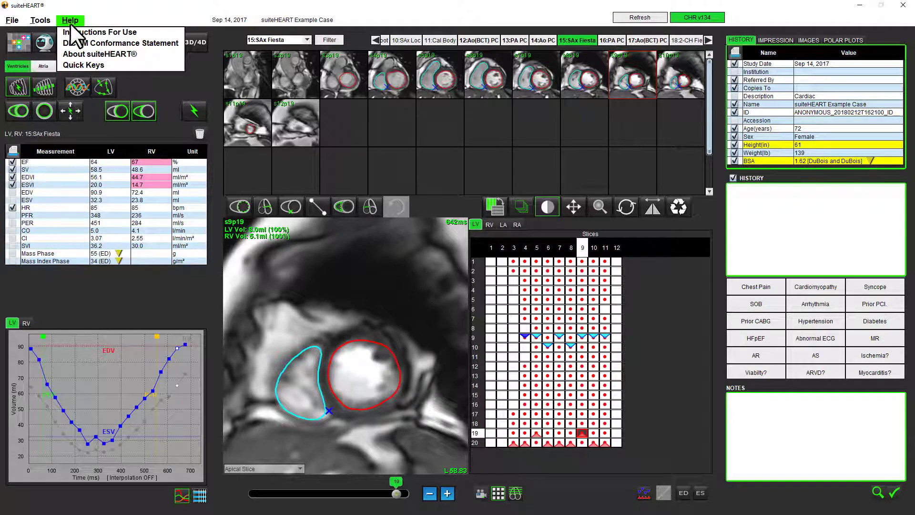